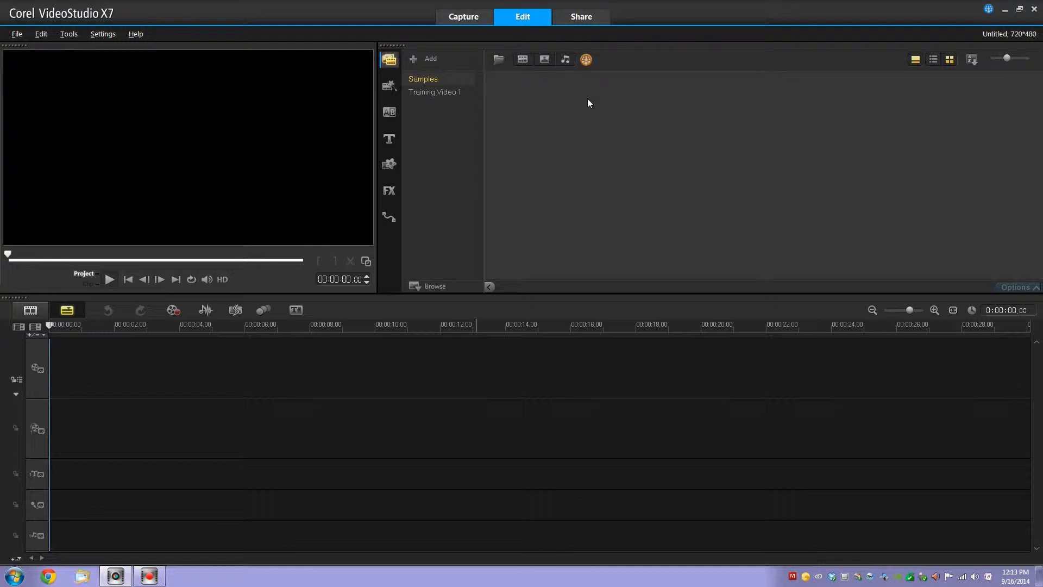
Step: Open the VS Training 1 project, play its opening titles and return the playhead to the start
{"action": "left_click", "coordinate": [17, 35]}
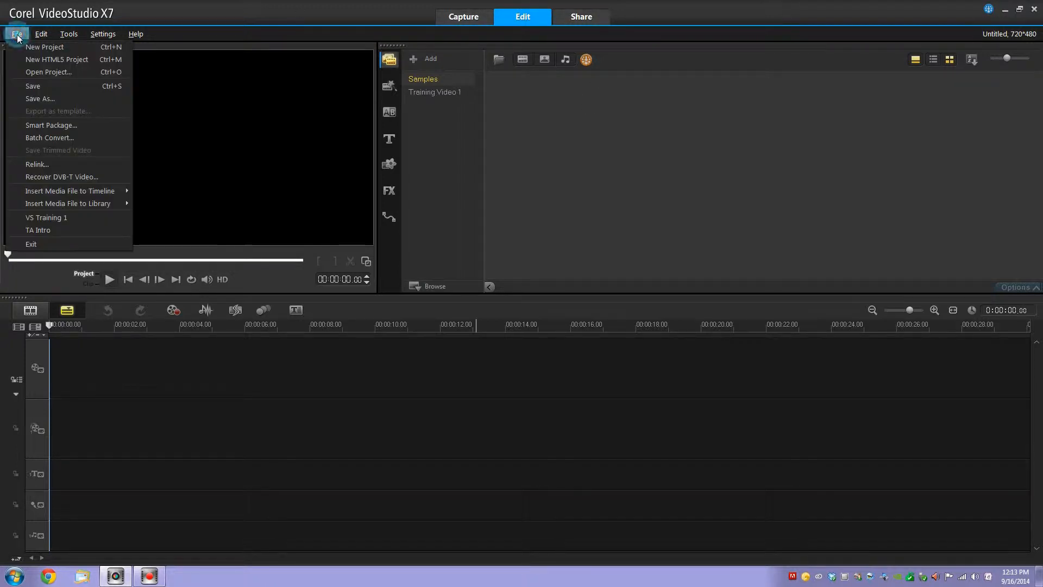
{"action": "left_click", "coordinate": [44, 217]}
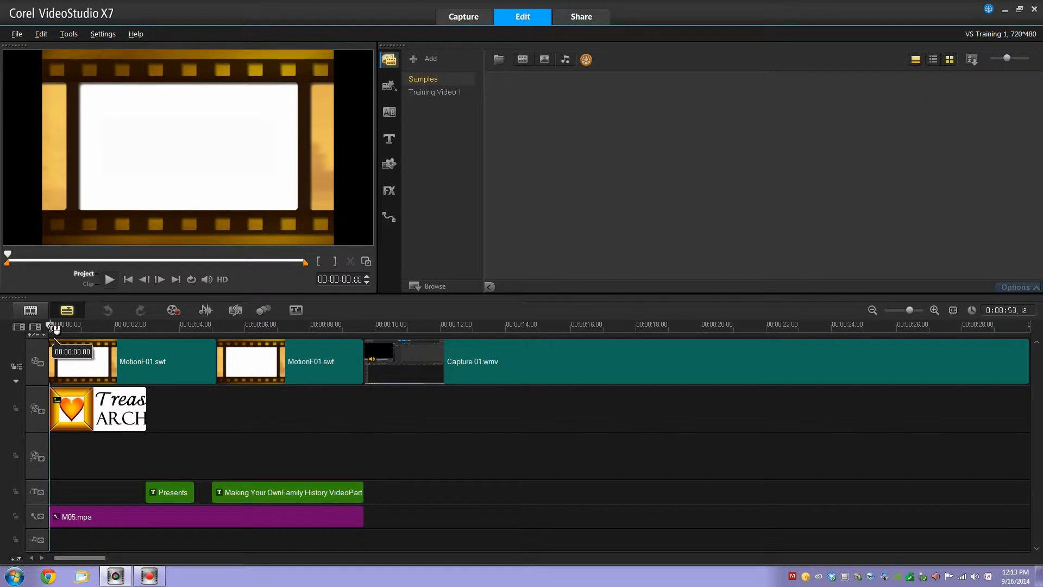
{"action": "left_click", "coordinate": [109, 280]}
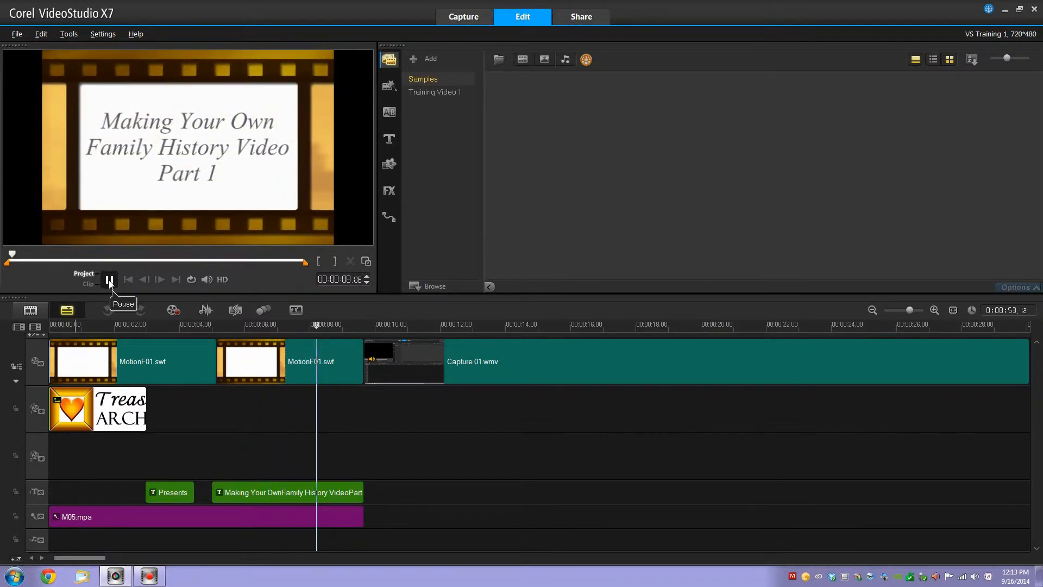
{"action": "left_click", "coordinate": [110, 281]}
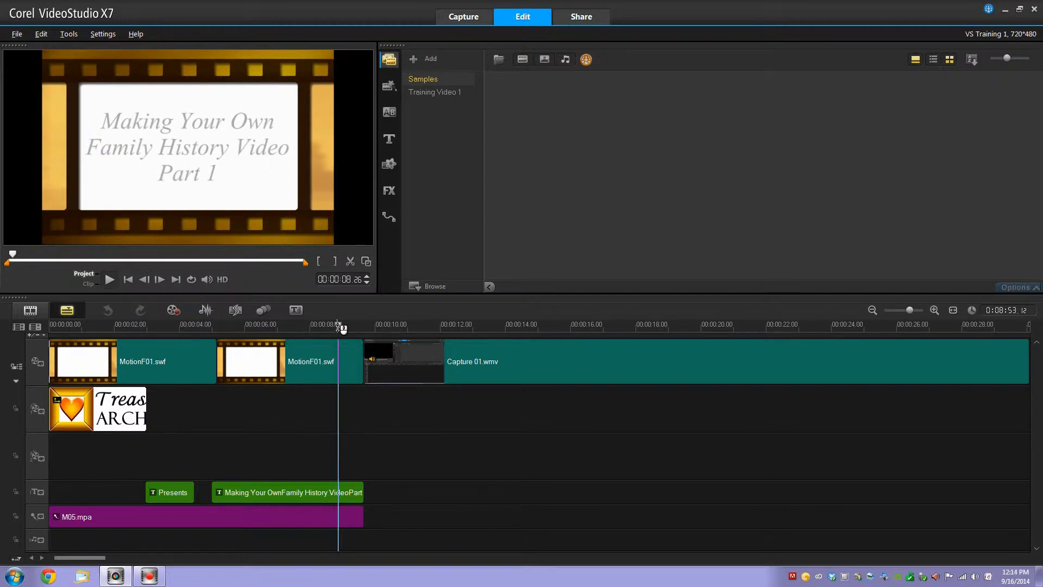
{"action": "left_click_drag", "start_coordinate": [339, 326], "coordinate": [48, 340]}
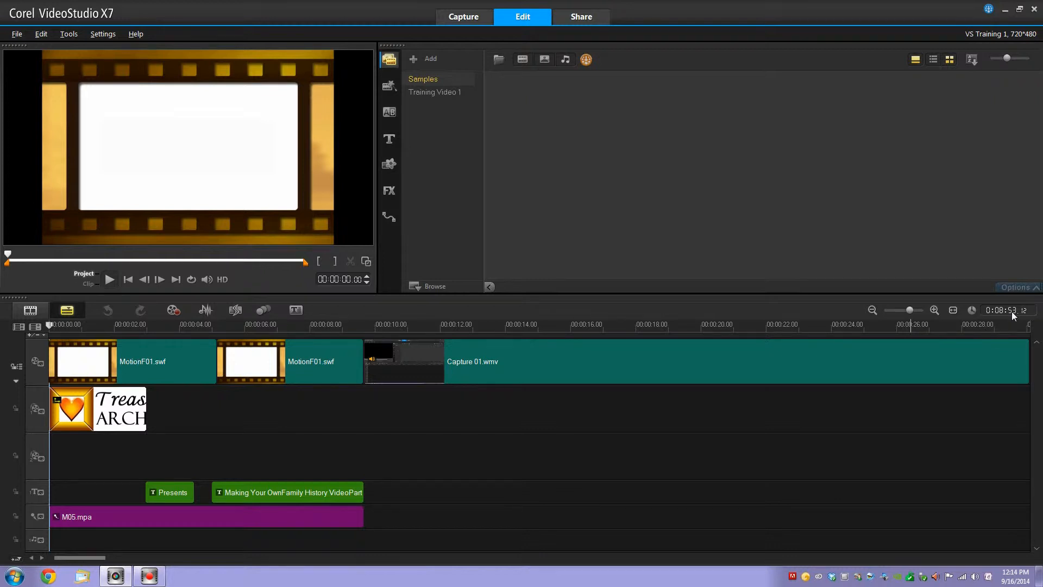
Step: Fit the whole project in the timeline, then inspect the Tracks title at a closer zoom
{"action": "left_click", "coordinate": [953, 311]}
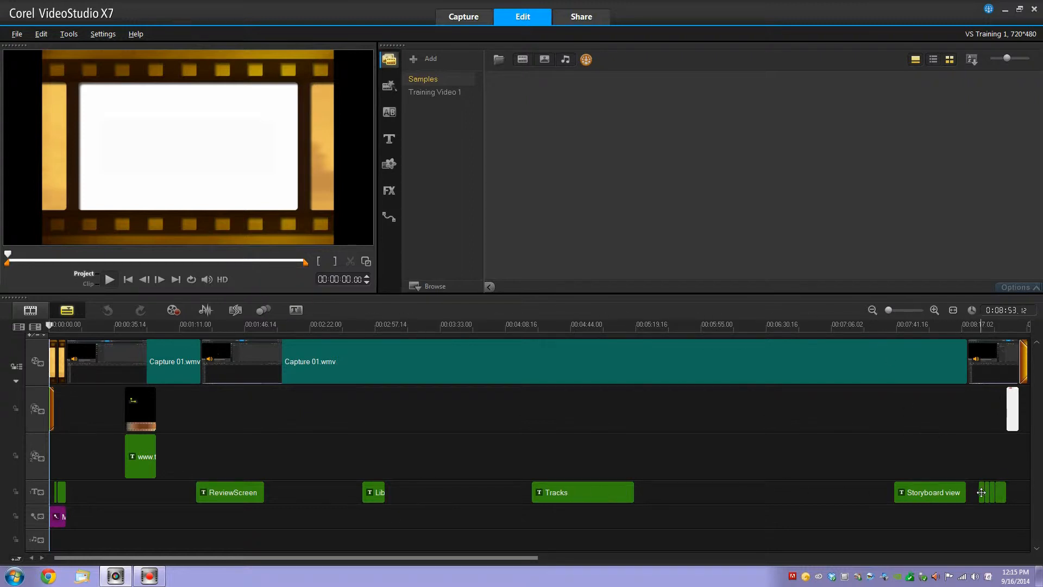
{"action": "left_click", "coordinate": [934, 310]}
{"action": "left_click", "coordinate": [934, 310]}
{"action": "left_click", "coordinate": [861, 492]}
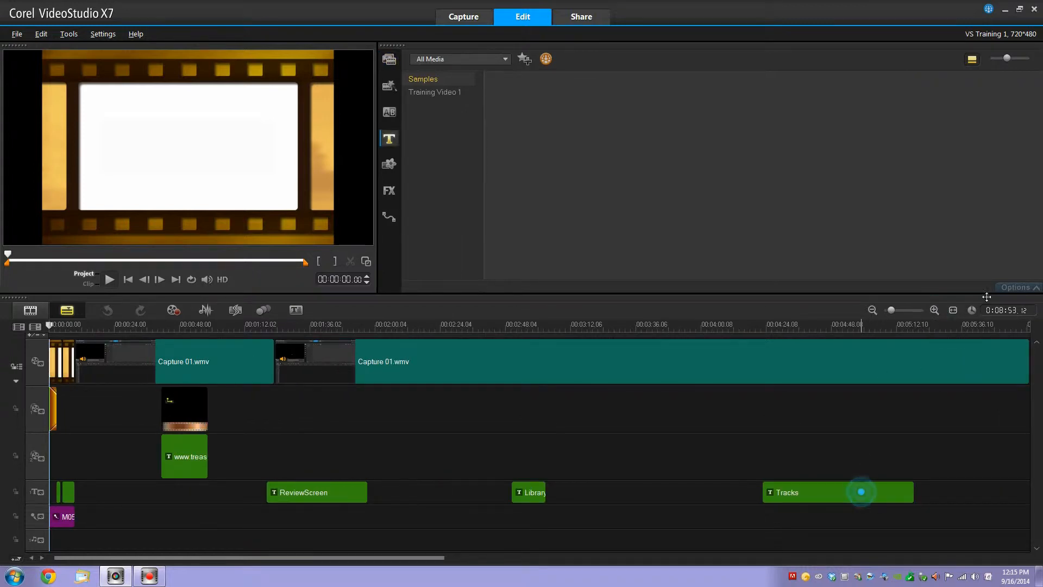
{"action": "left_click", "coordinate": [934, 310]}
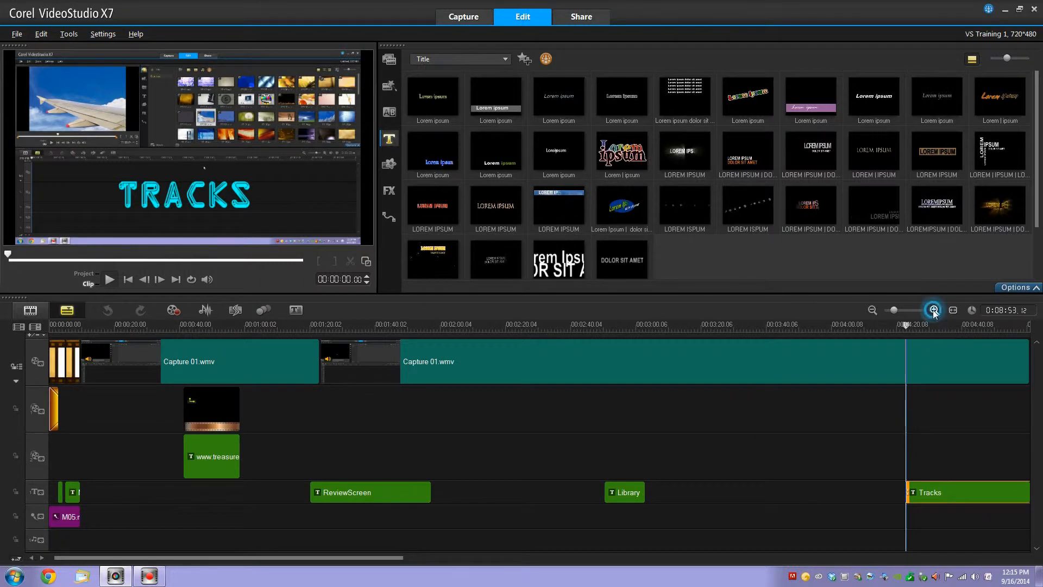
{"action": "left_click", "coordinate": [934, 310]}
{"action": "left_click", "coordinate": [934, 310]}
{"action": "left_click", "coordinate": [934, 310]}
{"action": "left_click", "coordinate": [934, 310]}
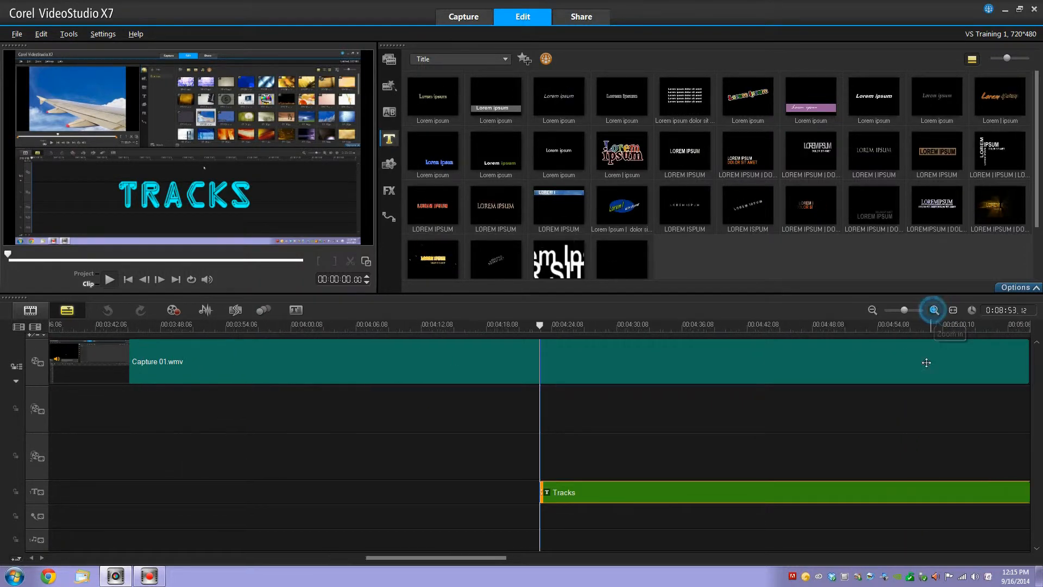
{"action": "left_click", "coordinate": [975, 442]}
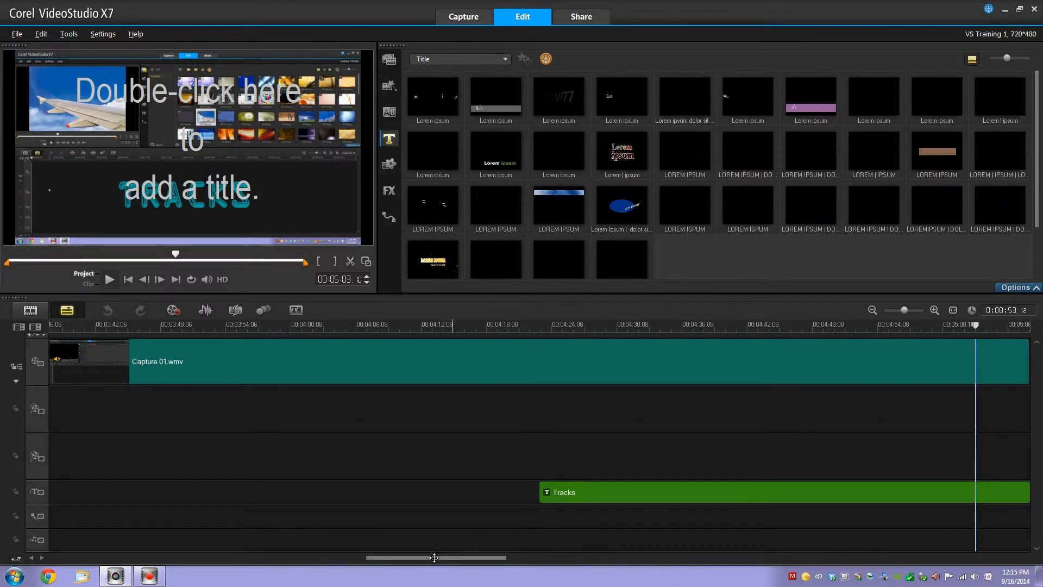
Step: Play the closing sequence of Review Screen, Library, Tracks and Storyboard view titles from about 00:08:26
{"action": "left_click_drag", "start_coordinate": [433, 558], "coordinate": [791, 560]}
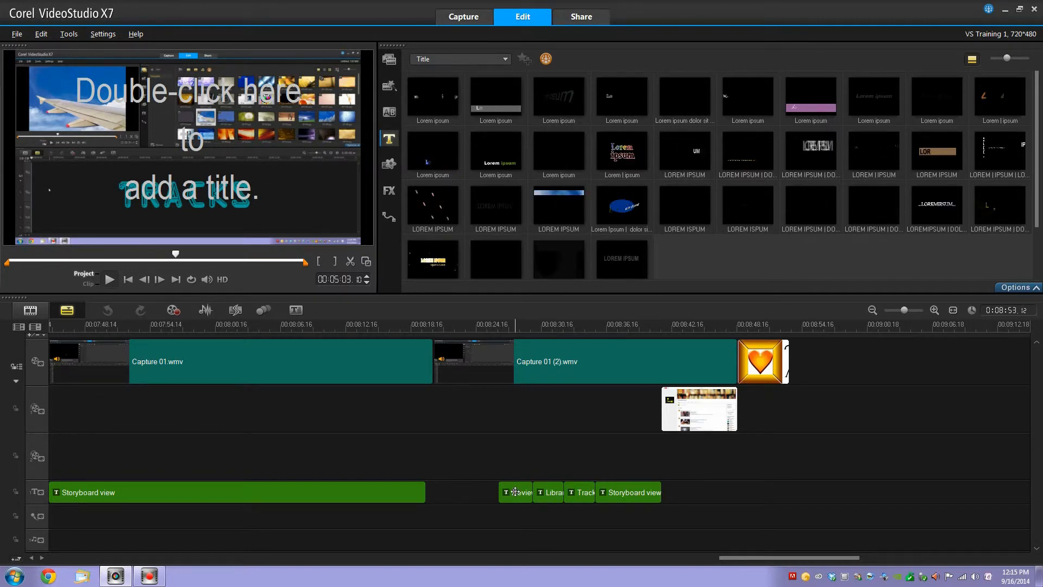
{"action": "left_click", "coordinate": [499, 325]}
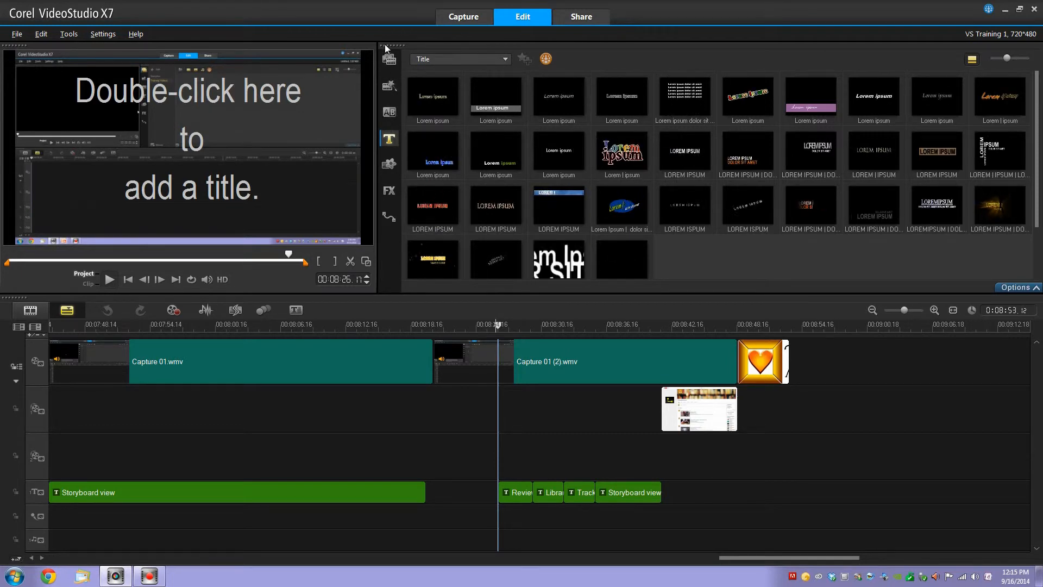
{"action": "left_click", "coordinate": [389, 60]}
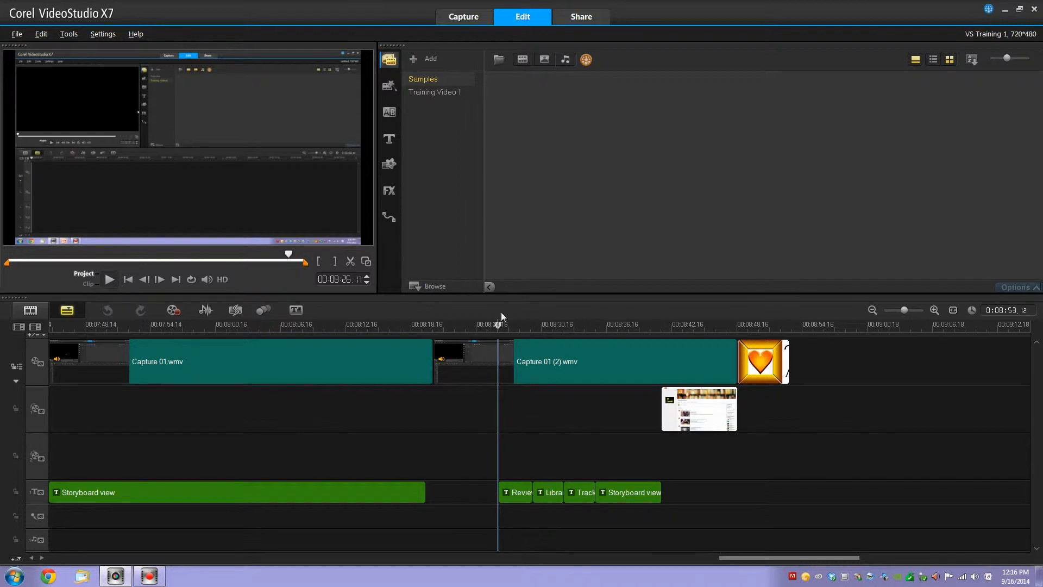
{"action": "left_click", "coordinate": [109, 279]}
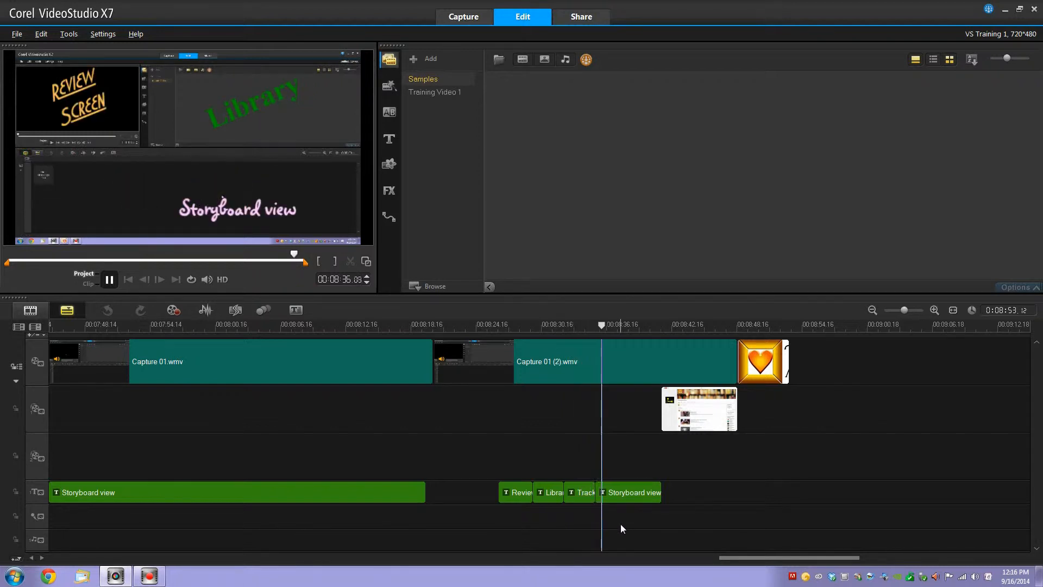
{"action": "left_click", "coordinate": [109, 281]}
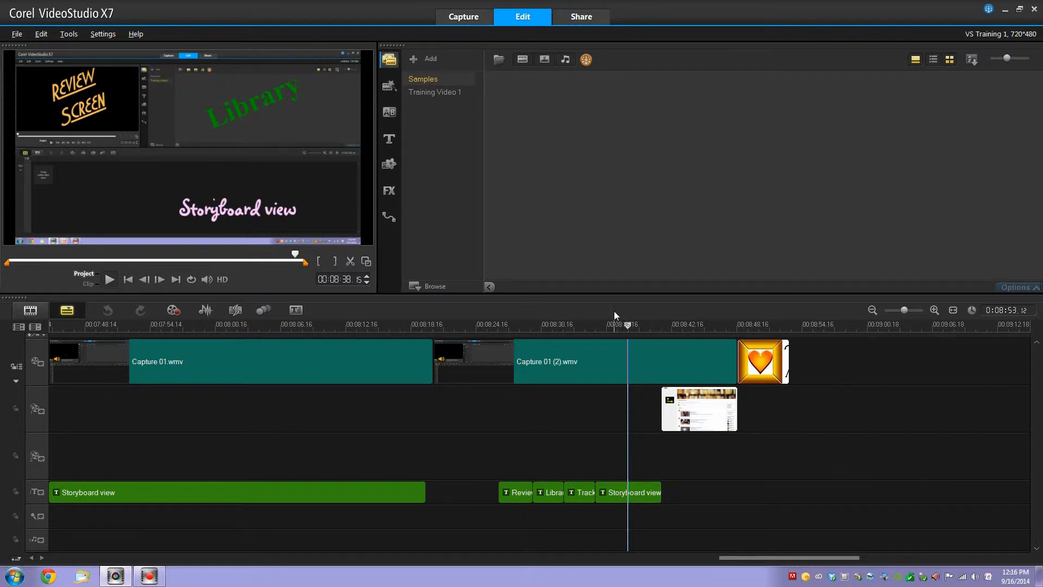
Step: Show the whole project in the timeline and return the playhead to the project start
{"action": "left_click_drag", "start_coordinate": [629, 325], "coordinate": [30, 310]}
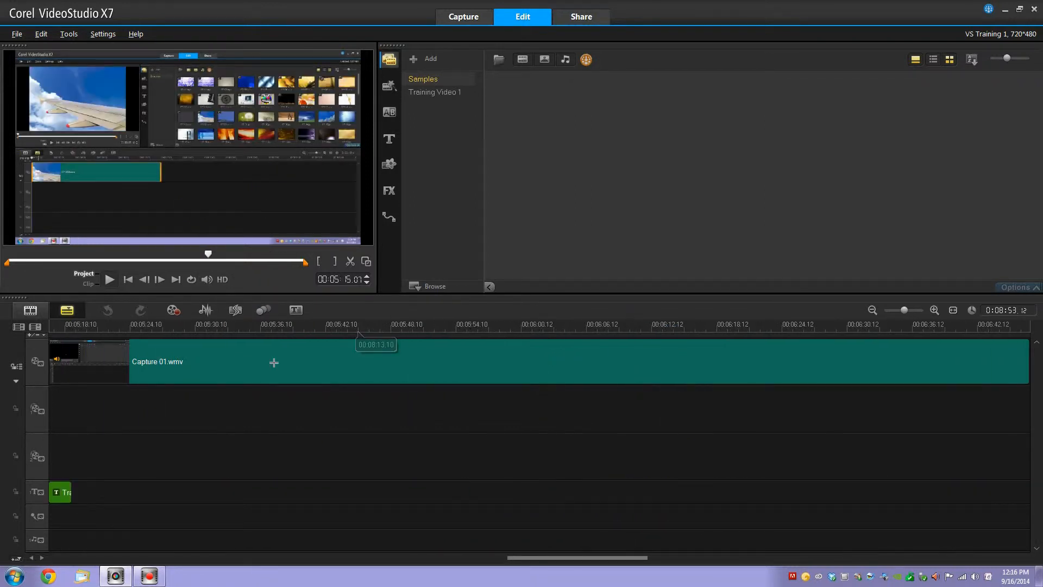
{"action": "left_click", "coordinate": [954, 311]}
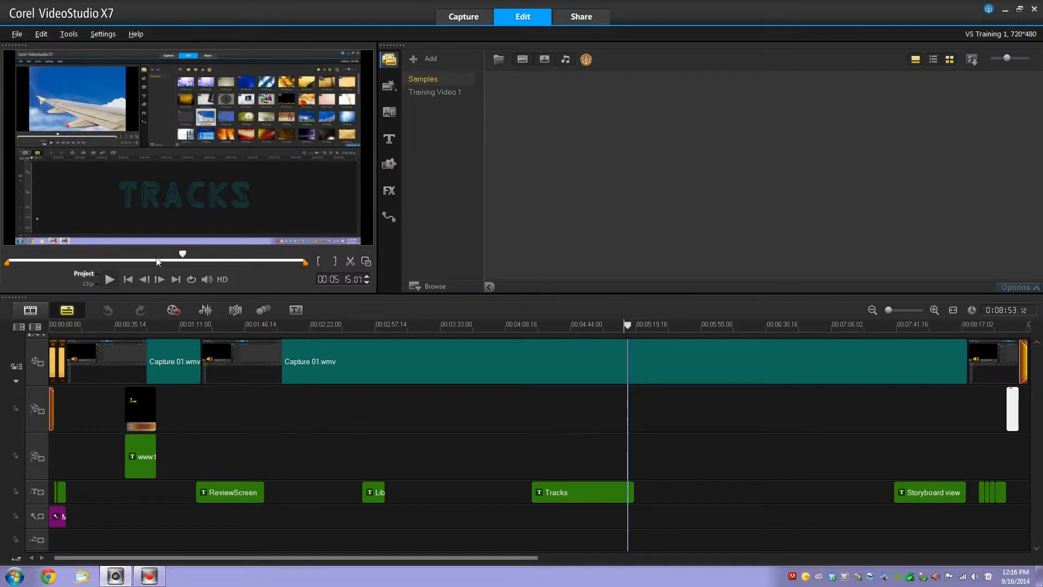
{"action": "left_click", "coordinate": [129, 280]}
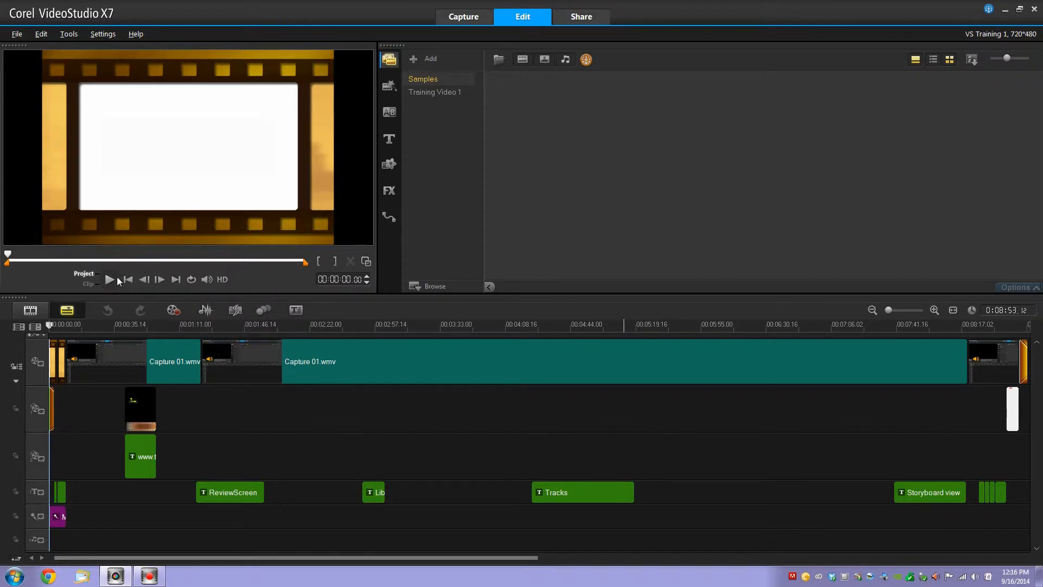
Step: Open the Training Video 1 library folder and show its videos, photos and audio files
{"action": "left_click", "coordinate": [453, 93]}
{"action": "left_click", "coordinate": [523, 59]}
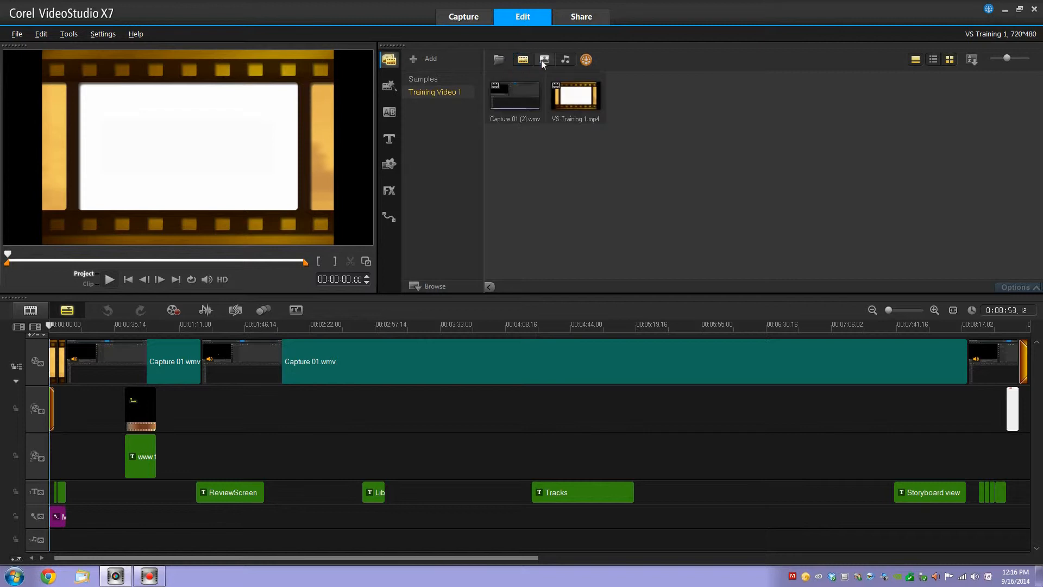
{"action": "left_click", "coordinate": [544, 60]}
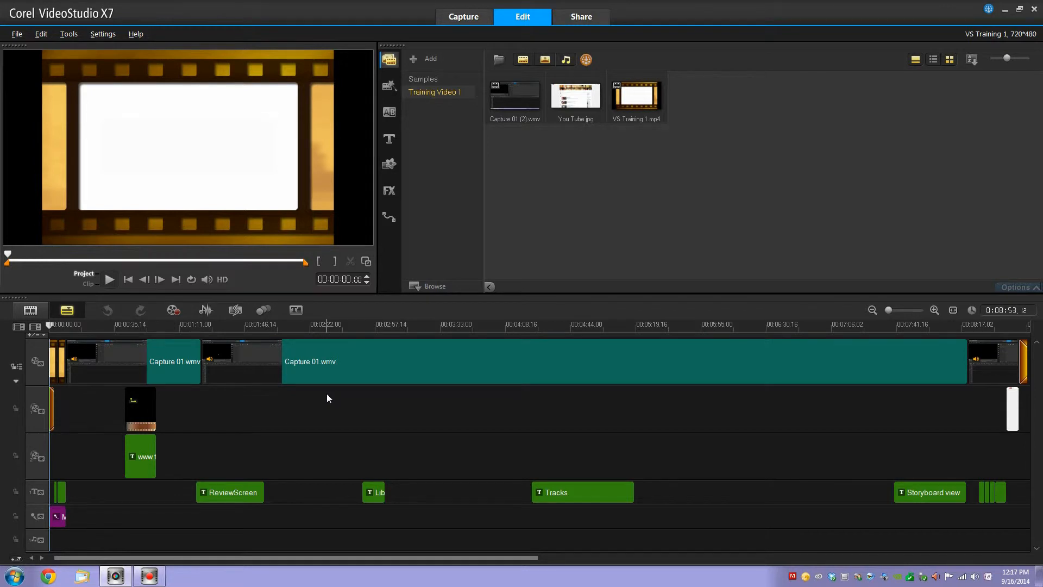
Step: Preview the first seconds of the film-strip clip on the first overlay track
{"action": "left_click", "coordinate": [138, 417]}
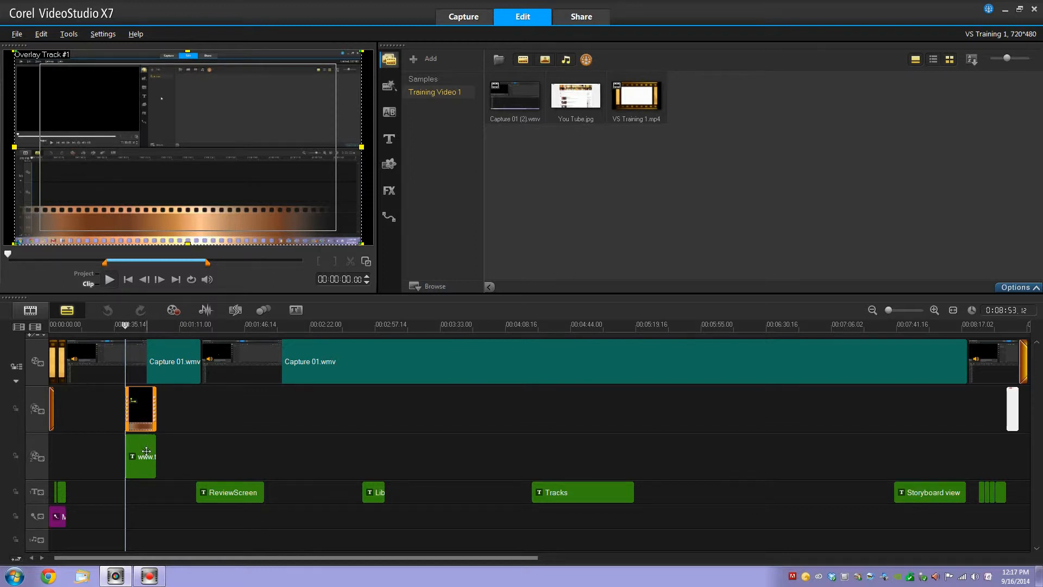
{"action": "left_click", "coordinate": [111, 280]}
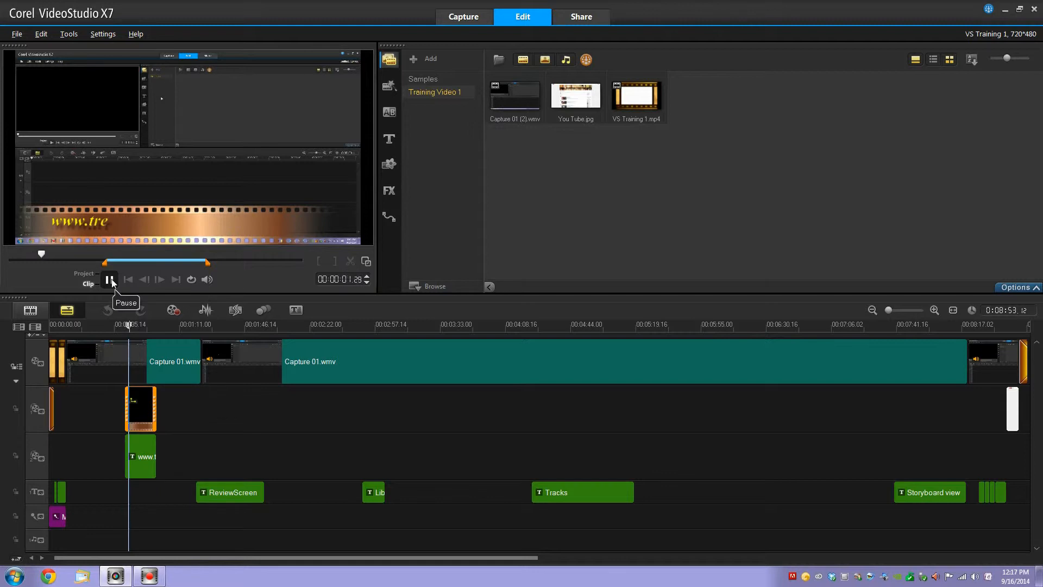
{"action": "left_click", "coordinate": [111, 280]}
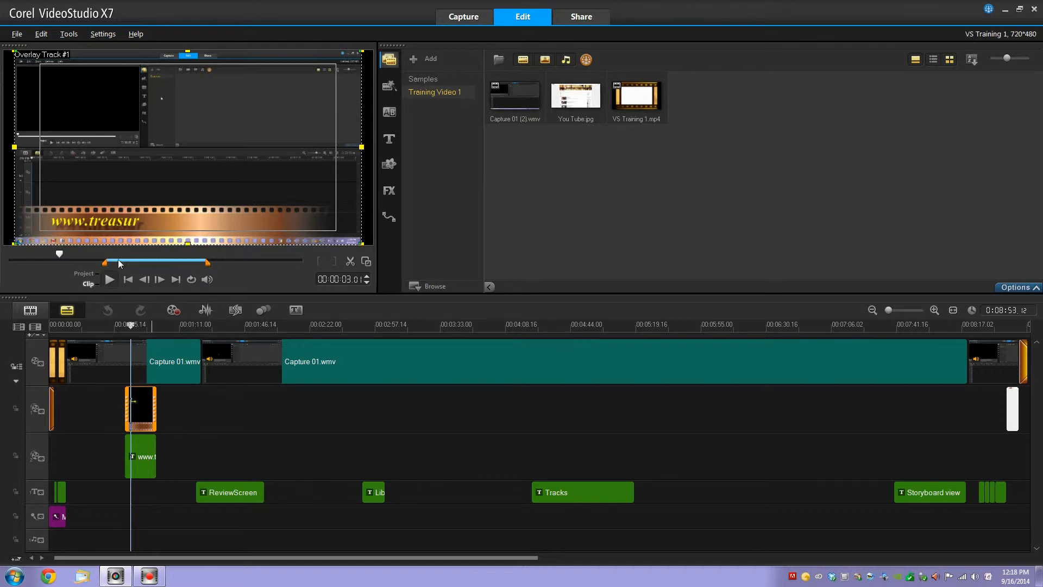
Step: Select the website address title on the second overlay track and preview more of its text animation
{"action": "left_click", "coordinate": [146, 444]}
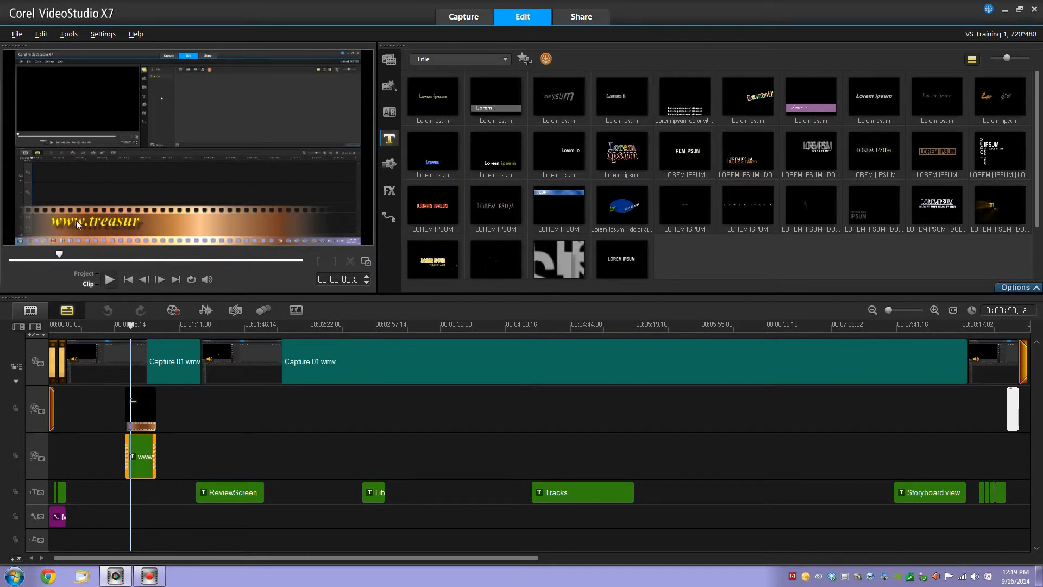
{"action": "left_click", "coordinate": [109, 279]}
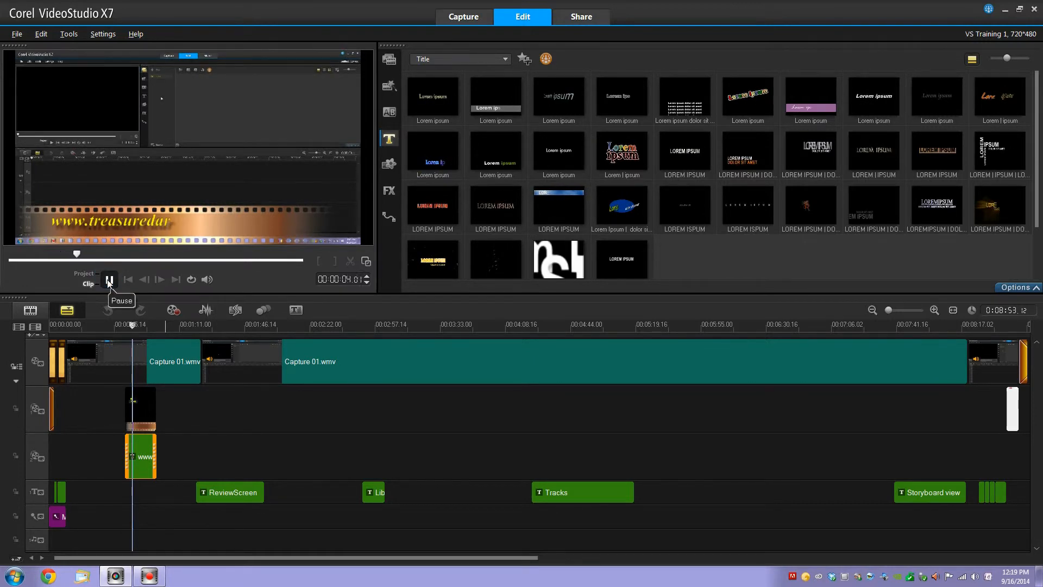
{"action": "left_click", "coordinate": [109, 280]}
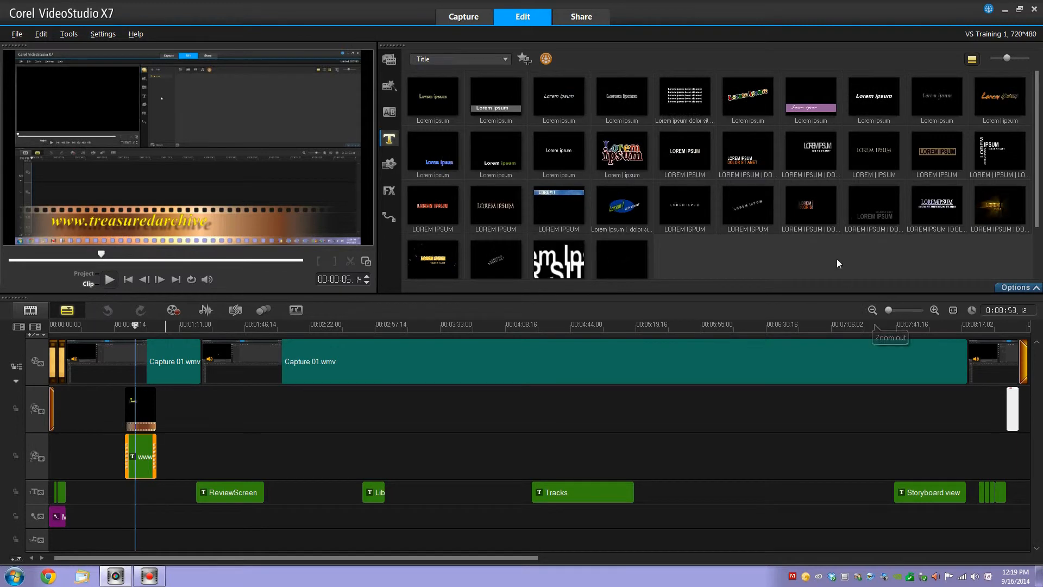
Step: Examine the website address title's text settings and animation attributes, then close the options
{"action": "left_click", "coordinate": [1017, 289]}
{"action": "left_click", "coordinate": [389, 190]}
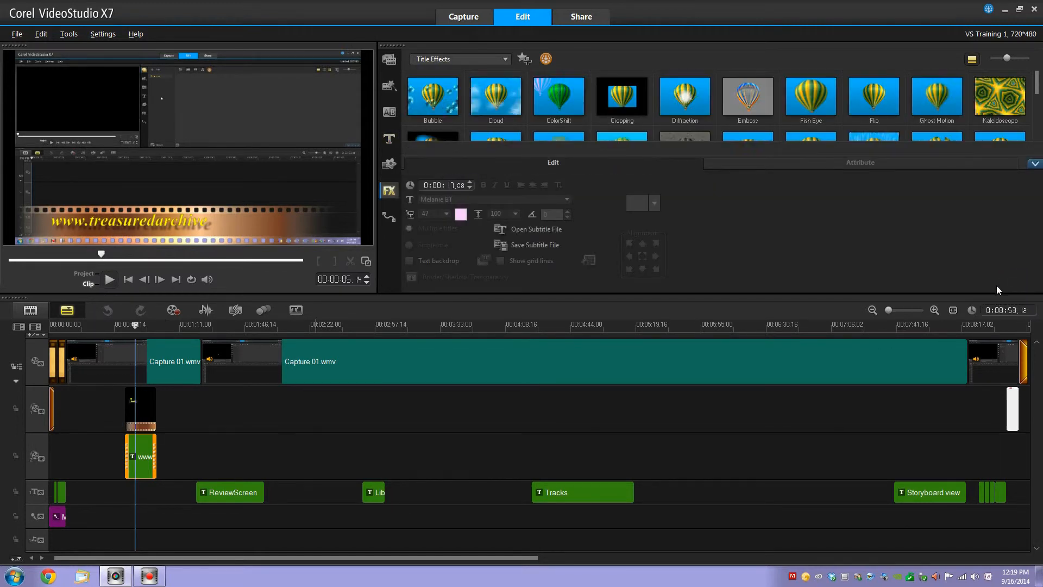
{"action": "left_click", "coordinate": [390, 139]}
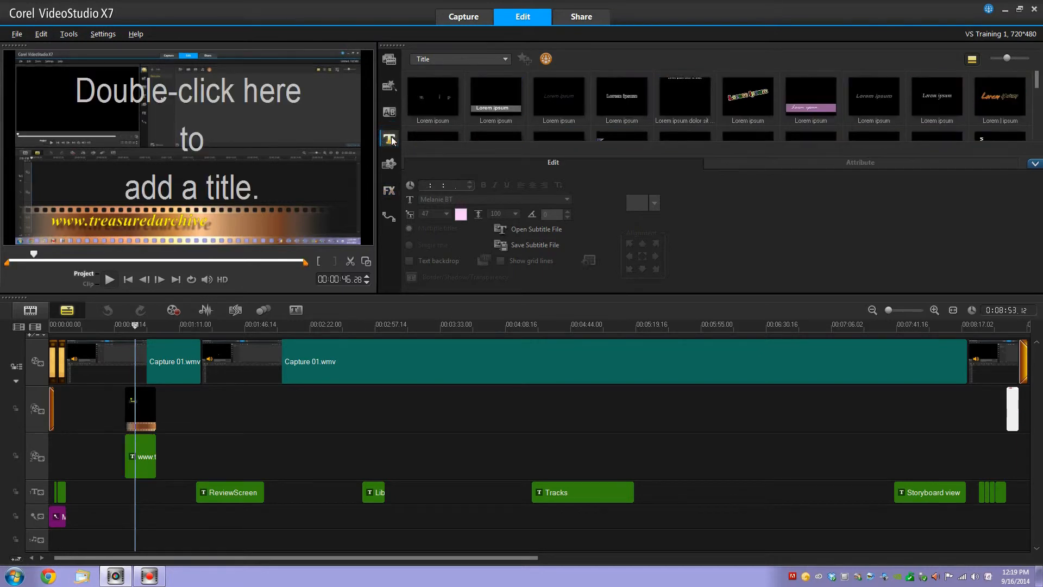
{"action": "left_click", "coordinate": [173, 221]}
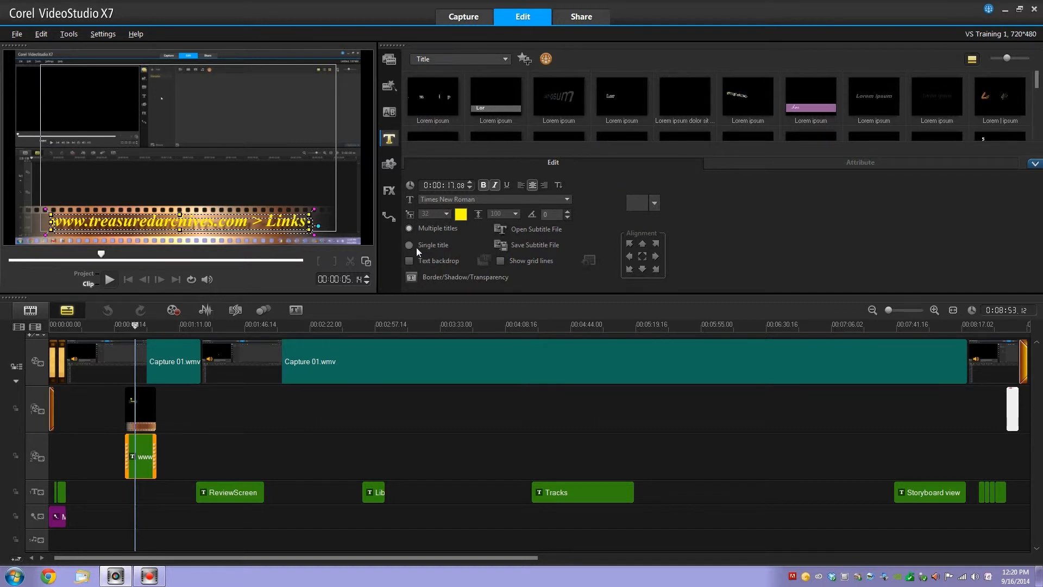
{"action": "left_click", "coordinate": [407, 228]}
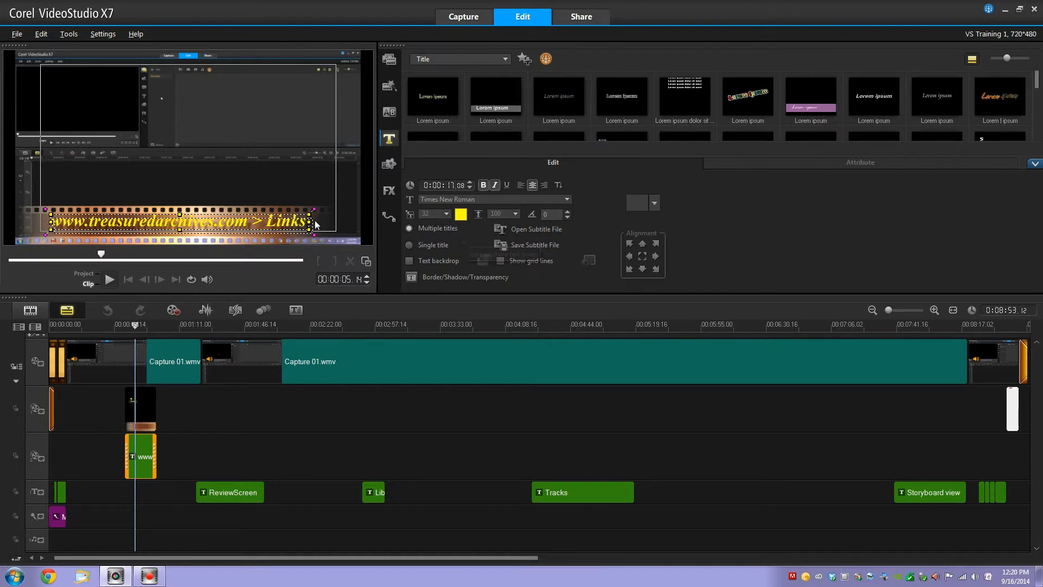
{"action": "left_click", "coordinate": [779, 162]}
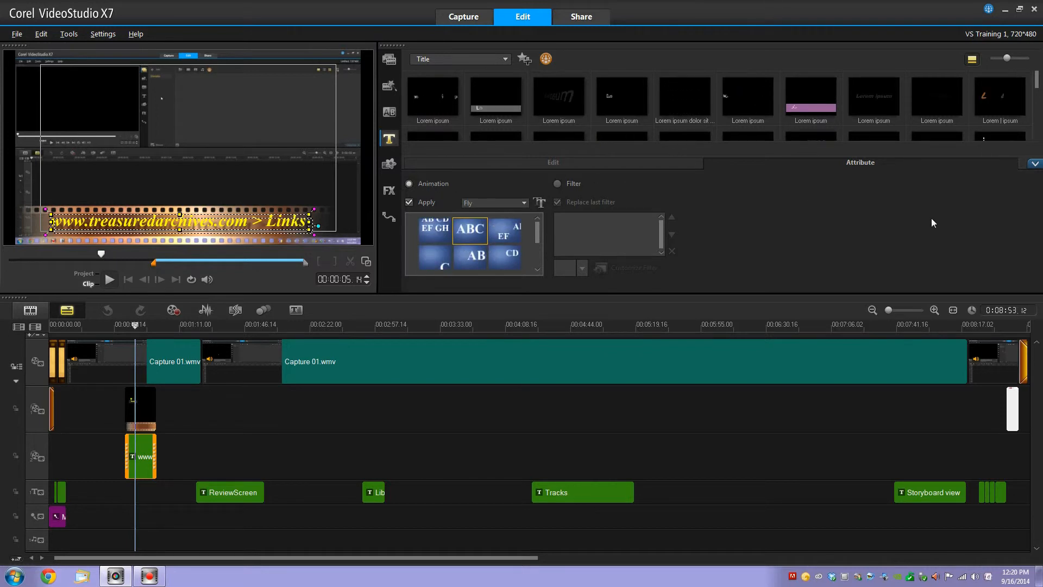
{"action": "left_click", "coordinate": [1035, 163]}
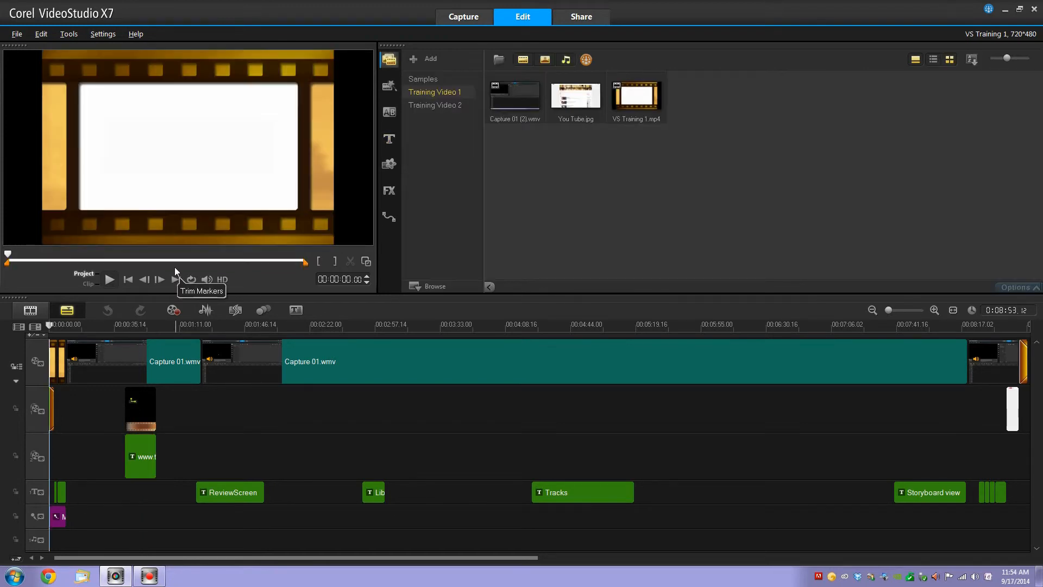
Step: Select the film-strip frame clip on the first overlay track and browse the Frame category of the graphics library
{"action": "left_click", "coordinate": [147, 407]}
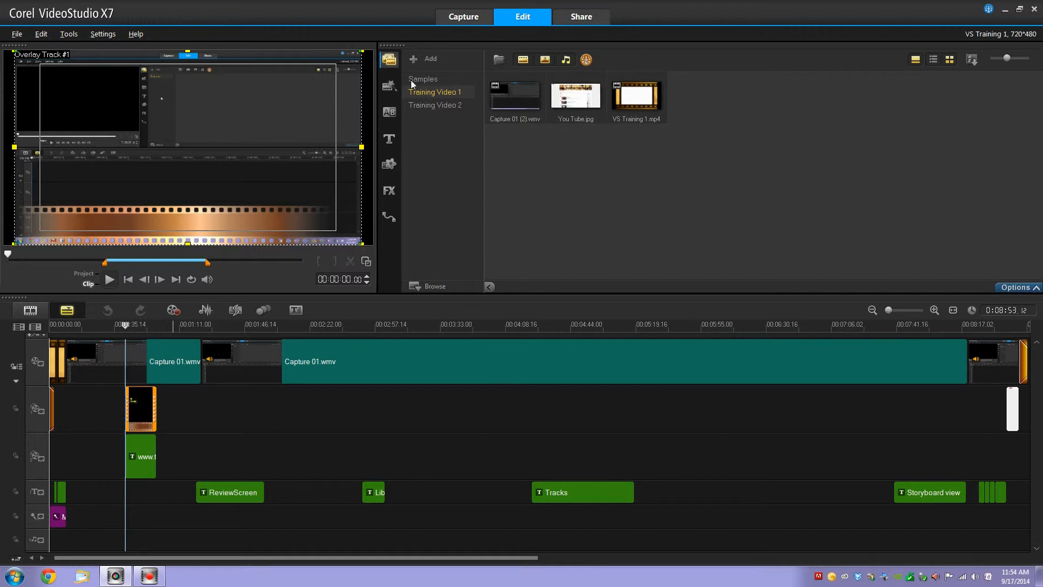
{"action": "left_click", "coordinate": [388, 165]}
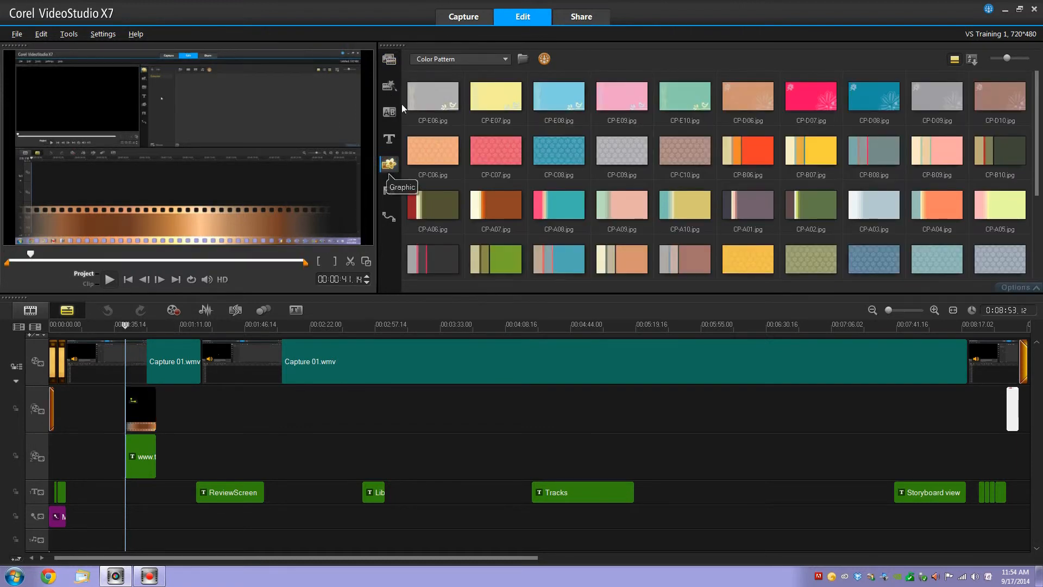
{"action": "left_click", "coordinate": [505, 59]}
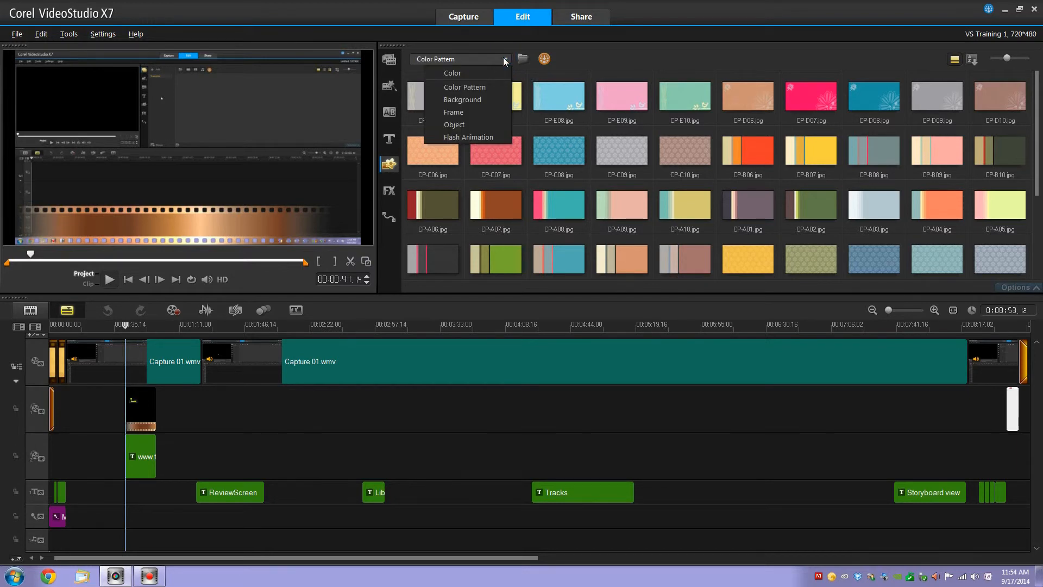
{"action": "left_click", "coordinate": [454, 112]}
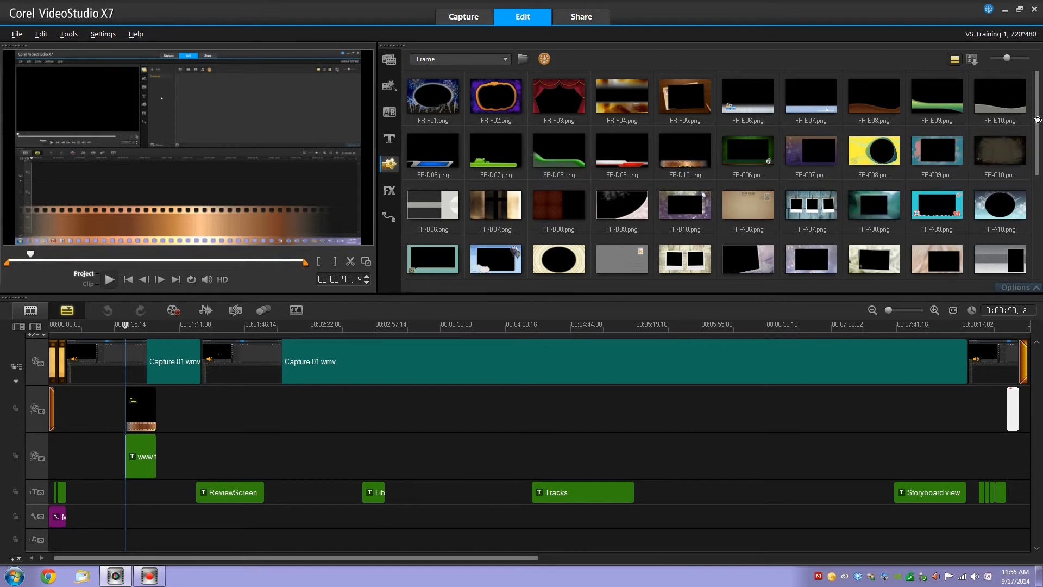
{"action": "left_click_drag", "start_coordinate": [1037, 120], "coordinate": [1028, 78]}
Step: Open the Corel Guide's downloadable content and look through its graphics packs and project templates
{"action": "left_click", "coordinate": [546, 61]}
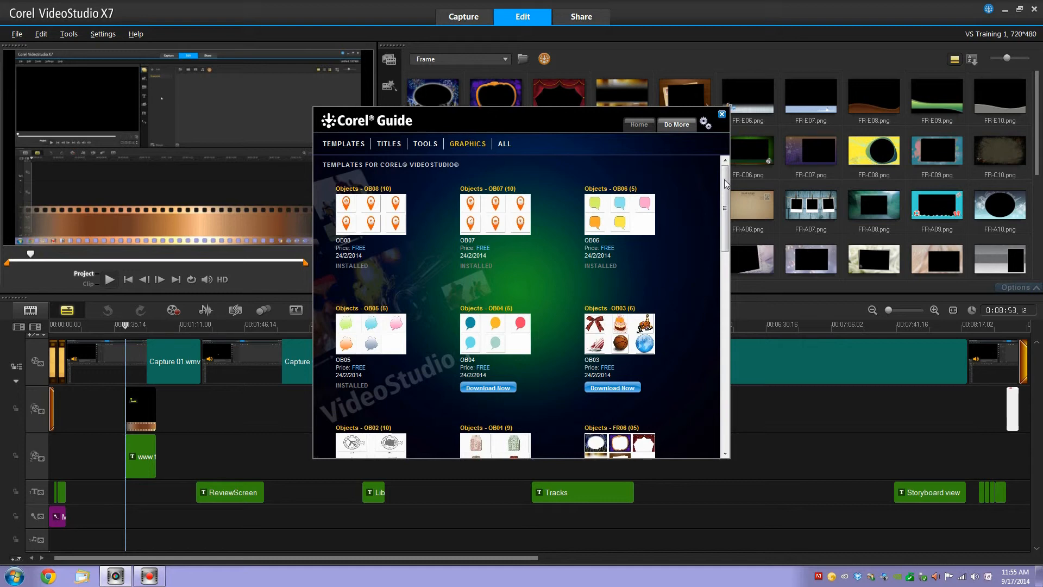
{"action": "left_click_drag", "start_coordinate": [725, 184], "coordinate": [708, 167]}
{"action": "left_click", "coordinate": [383, 146]}
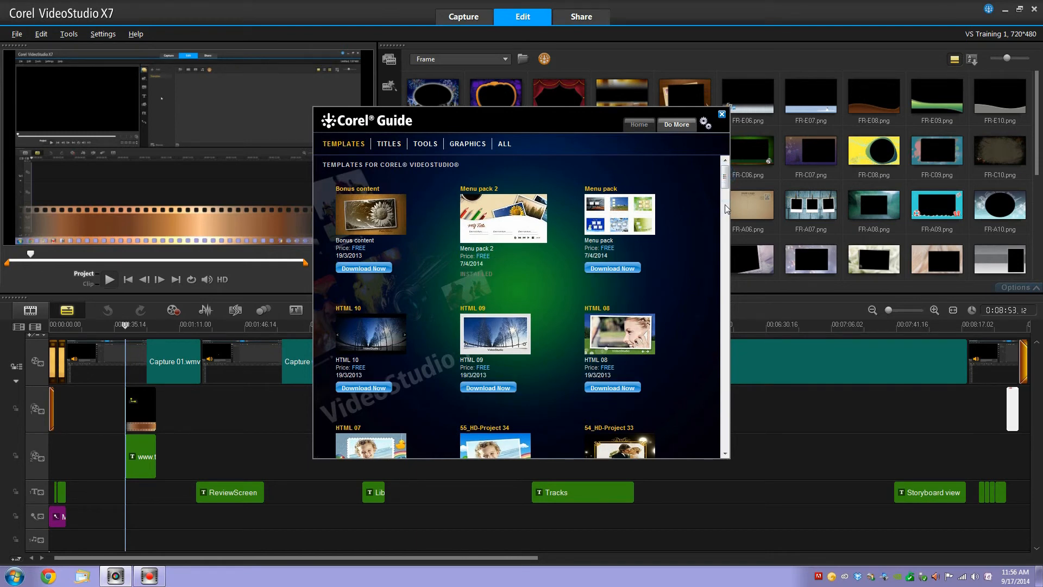
{"action": "scroll", "coordinate": [725, 217], "scroll_direction": "down", "scroll_amount": 4}
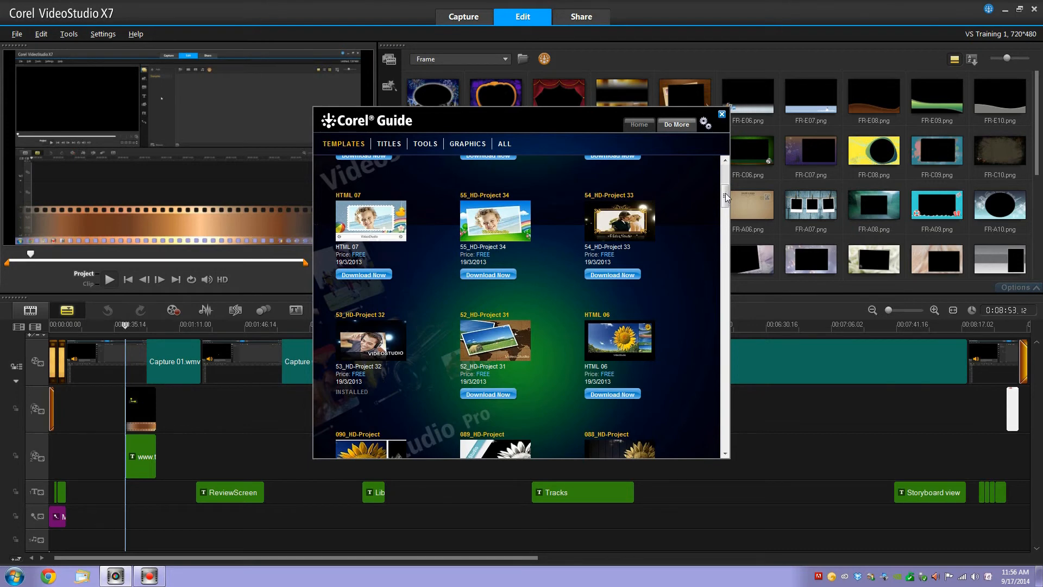
{"action": "left_click_drag", "start_coordinate": [725, 193], "coordinate": [718, 180]}
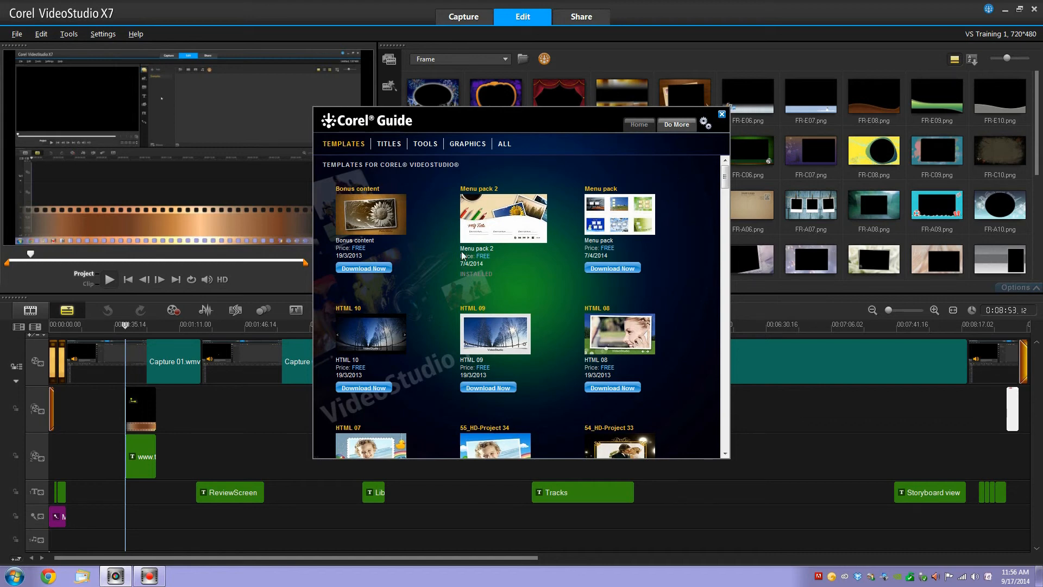
Step: Check the Corel Guide's tools and graphics pages, and return to the library to look through the frame graphics again
{"action": "left_click", "coordinate": [426, 146]}
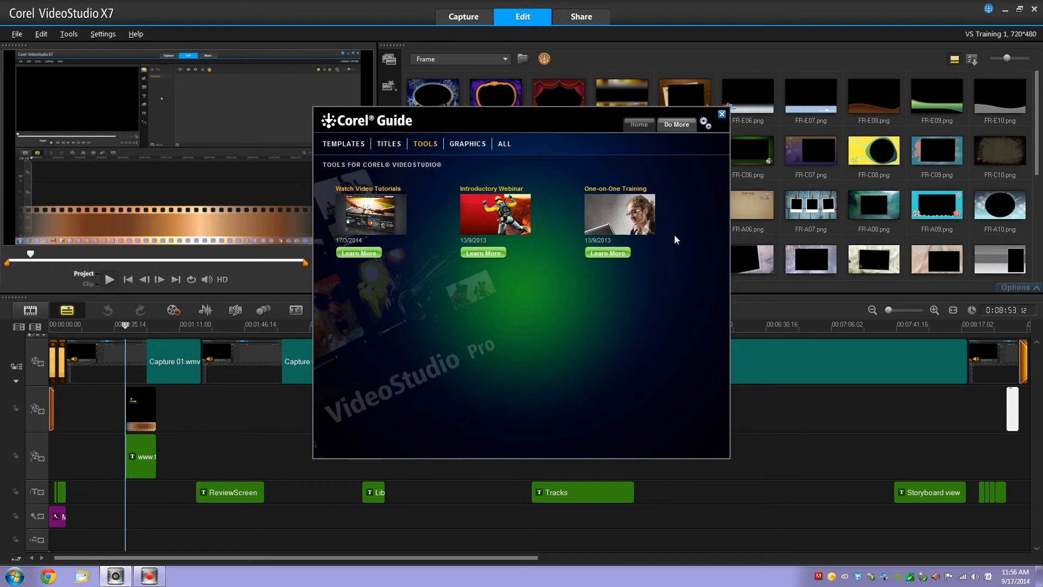
{"action": "left_click", "coordinate": [461, 146]}
{"action": "left_click", "coordinate": [722, 114]}
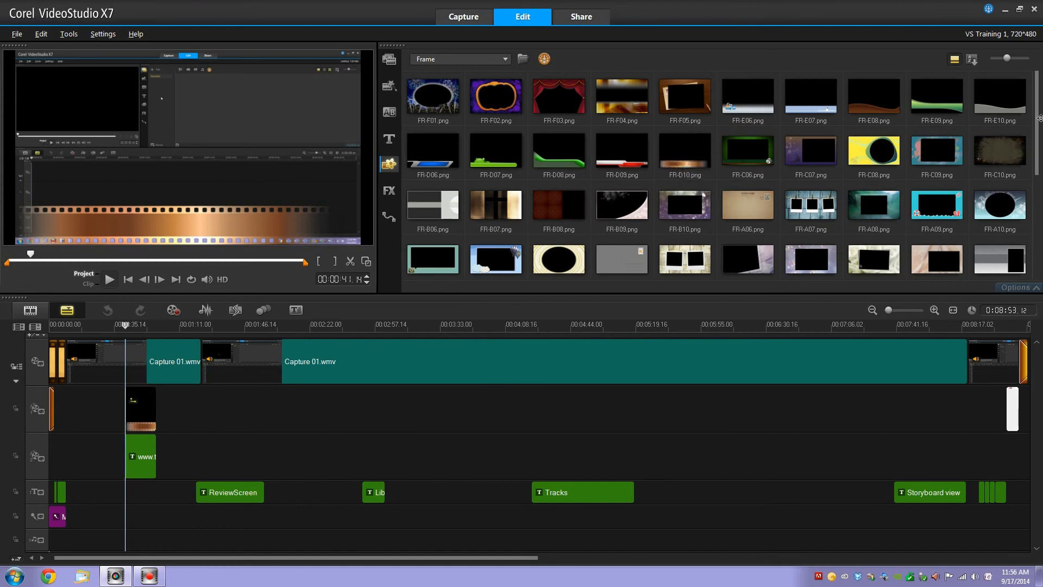
{"action": "scroll", "coordinate": [1036, 160], "scroll_direction": "down", "scroll_amount": 2}
{"action": "left_click_drag", "start_coordinate": [1036, 161], "coordinate": [1036, 76]}
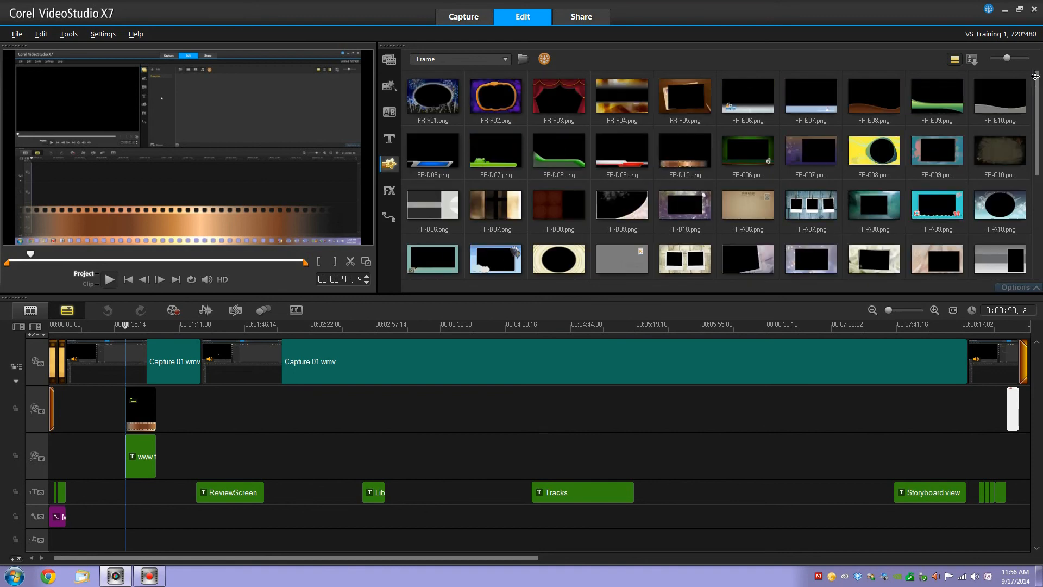